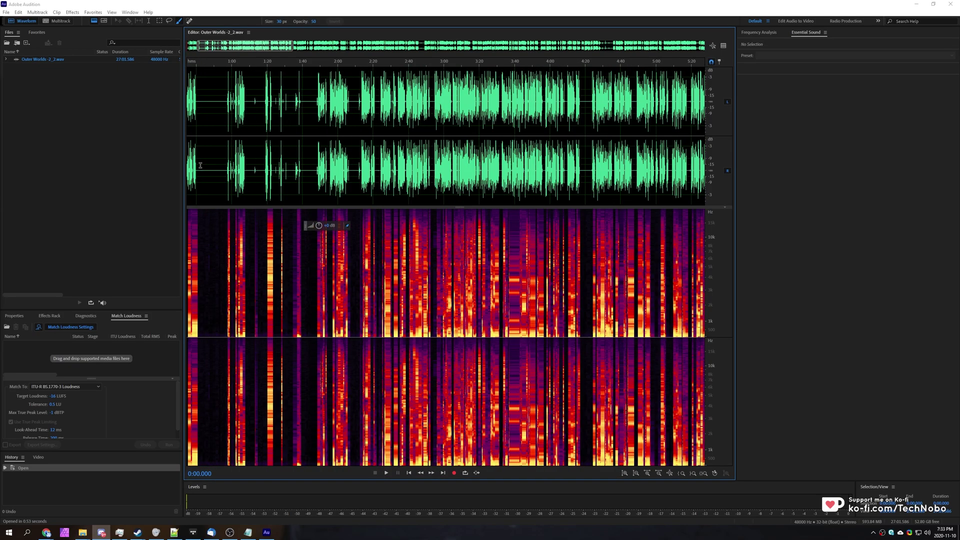
Zoom into the silent gap around 0:40–0:57, then return to the whole file with no selection
{"action": "scroll", "coordinate": [200, 165], "scroll_direction": "up", "scroll_amount": 5}
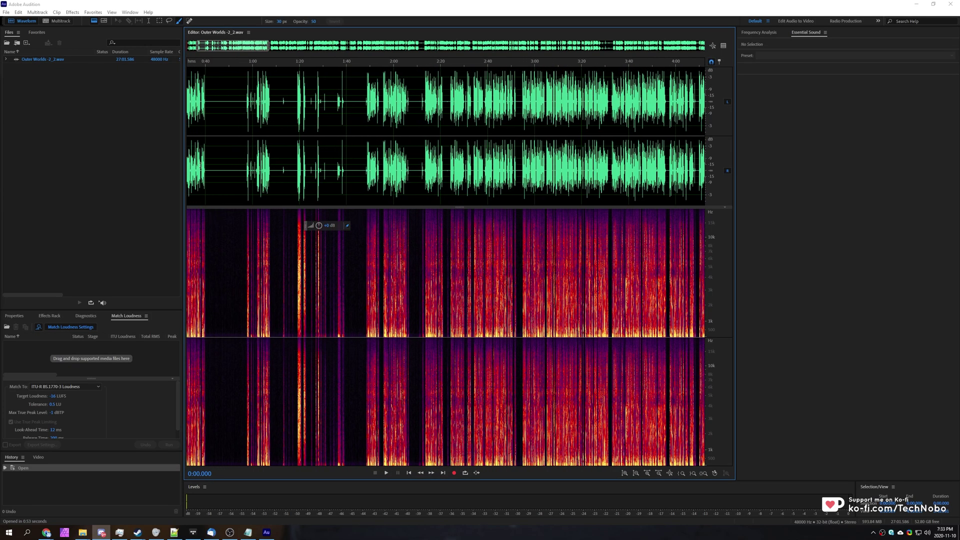
{"action": "scroll", "coordinate": [228, 163], "scroll_direction": "up", "scroll_amount": 2}
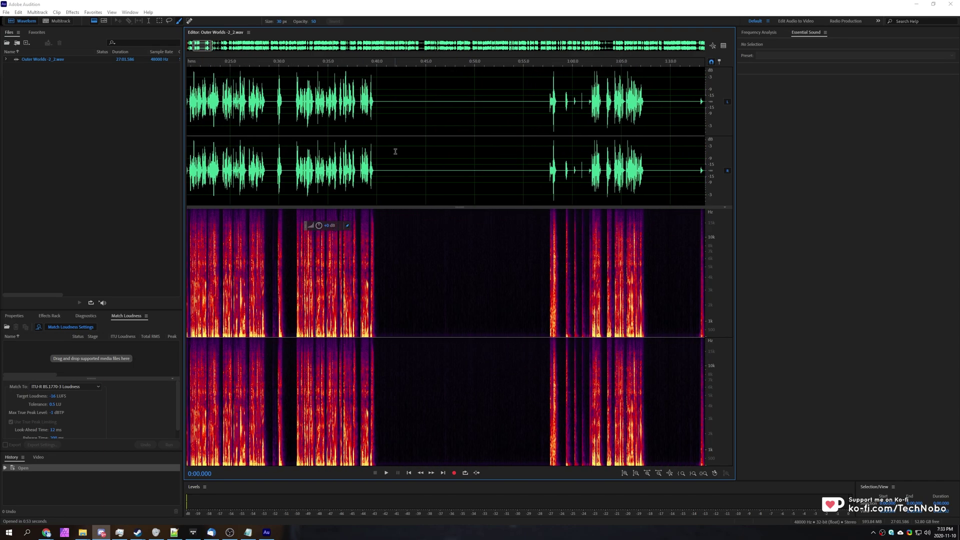
{"action": "left_click_drag", "start_coordinate": [378, 127], "coordinate": [543, 127]}
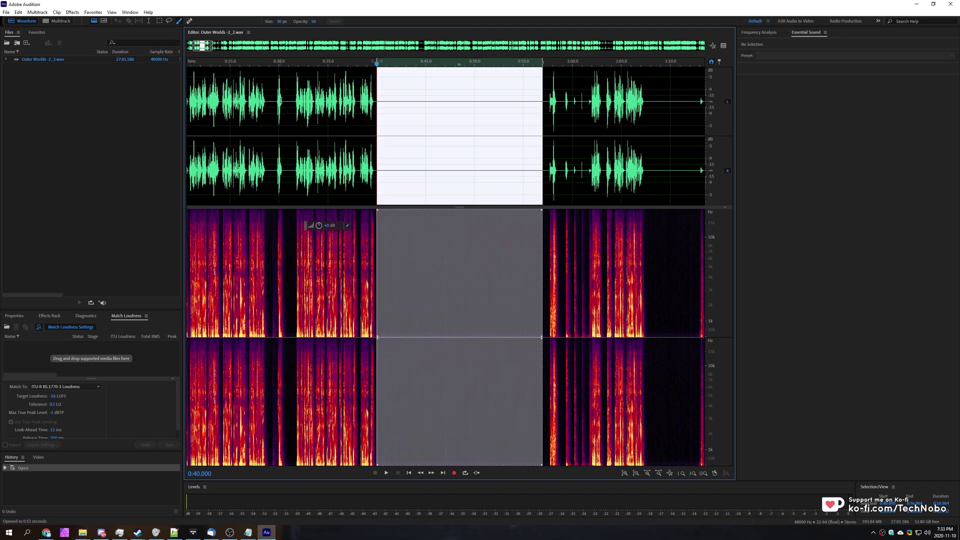
{"action": "left_click_drag", "start_coordinate": [284, 170], "coordinate": [293, 170]}
{"action": "scroll", "coordinate": [306, 172], "scroll_direction": "down", "scroll_amount": 2}
{"action": "scroll", "coordinate": [306, 175], "scroll_direction": "down", "scroll_amount": 8}
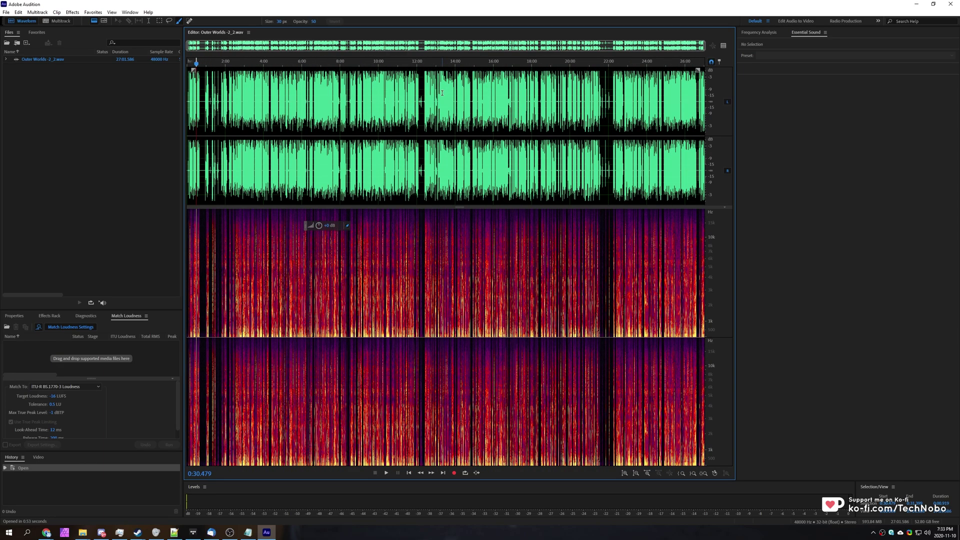
{"action": "key", "text": "Home"}
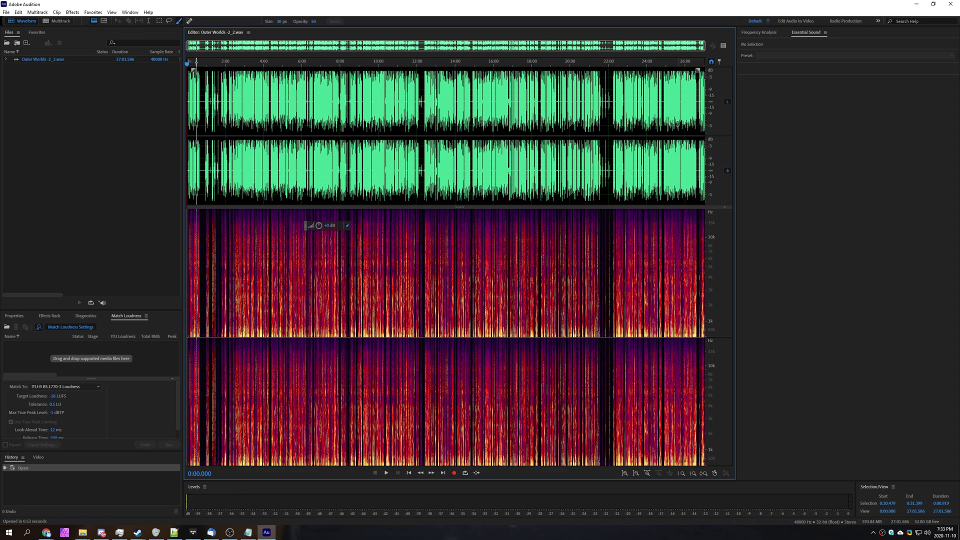
{"action": "key", "text": "ctrl+shift+a"}
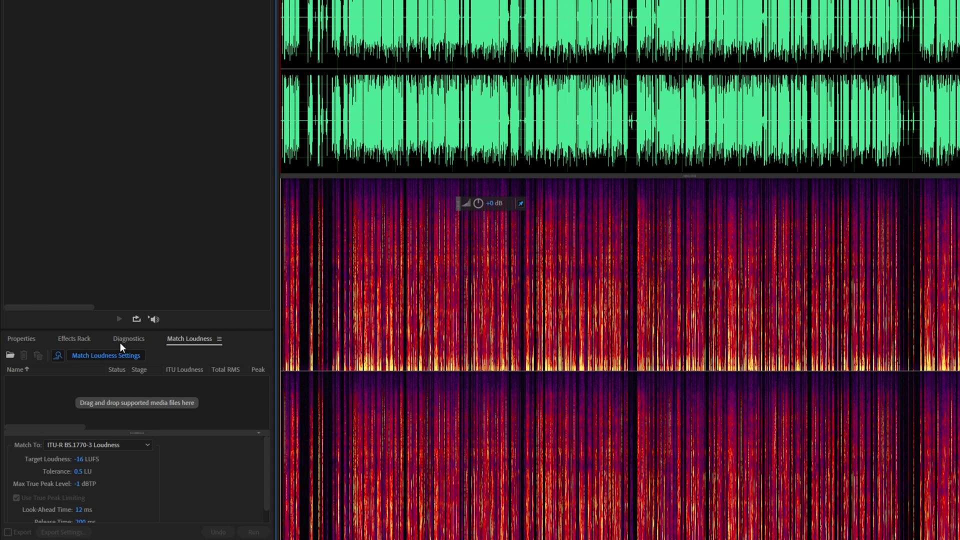
Bring up the Diagnostics panel from the Window menu
{"action": "left_click", "coordinate": [81, 317]}
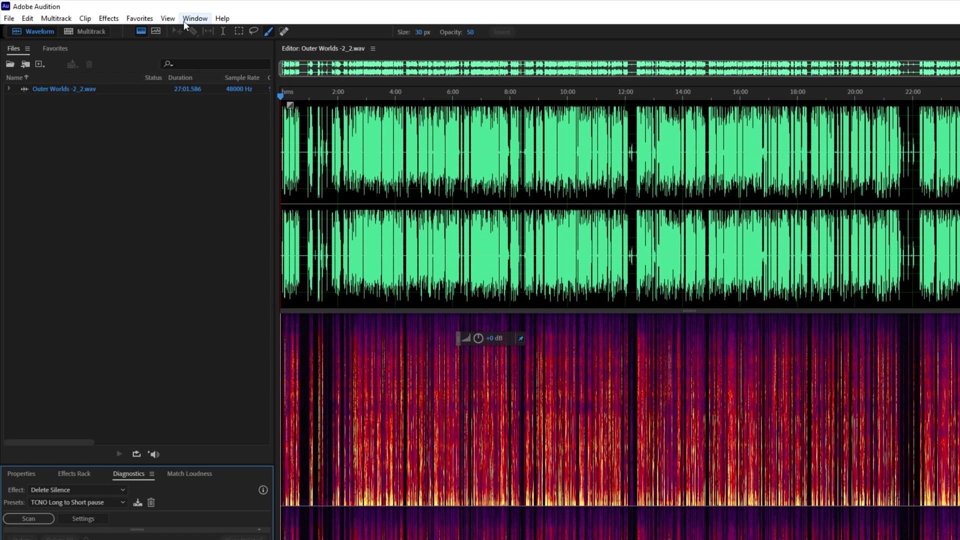
{"action": "left_click", "coordinate": [186, 20]}
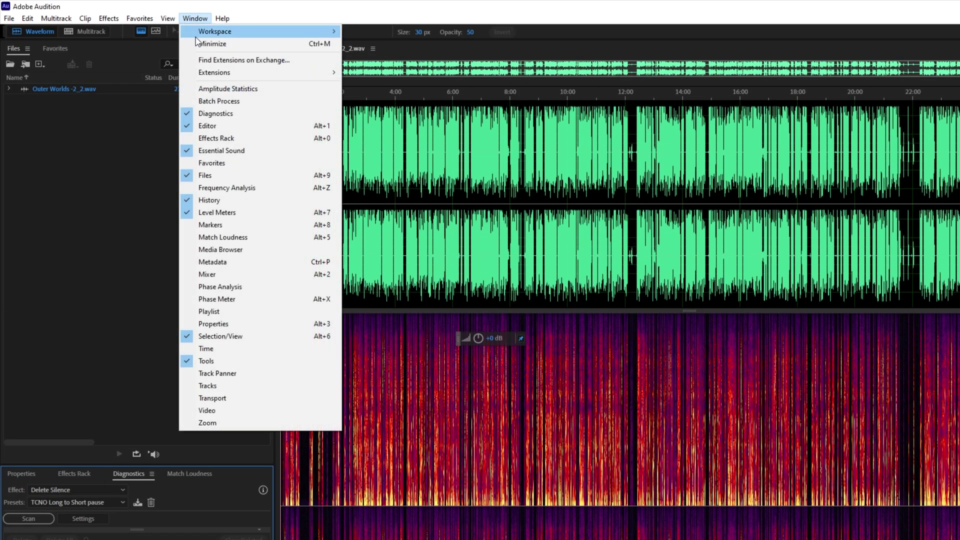
{"action": "left_click", "coordinate": [224, 115]}
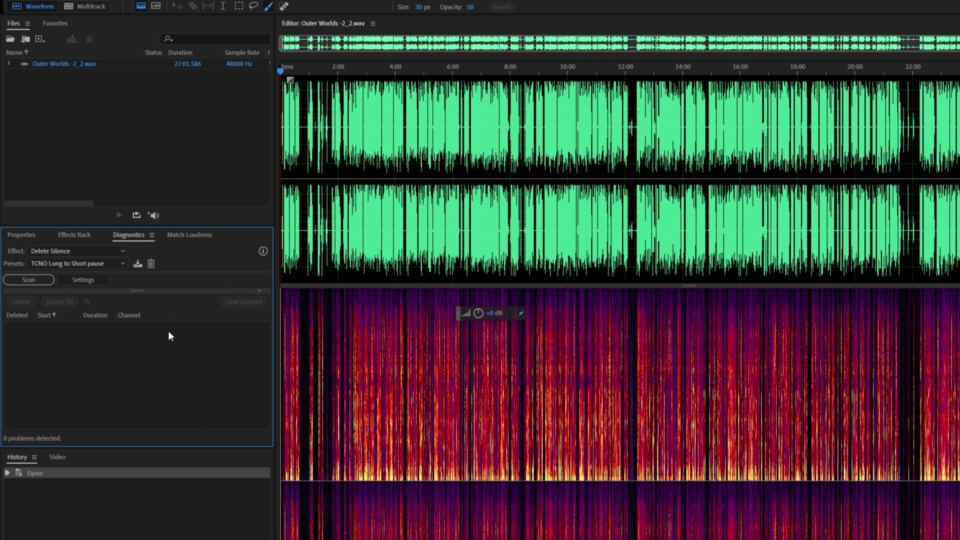
Set the diagnostic effect to Delete Silence with the (Default) preset
{"action": "left_click", "coordinate": [48, 250]}
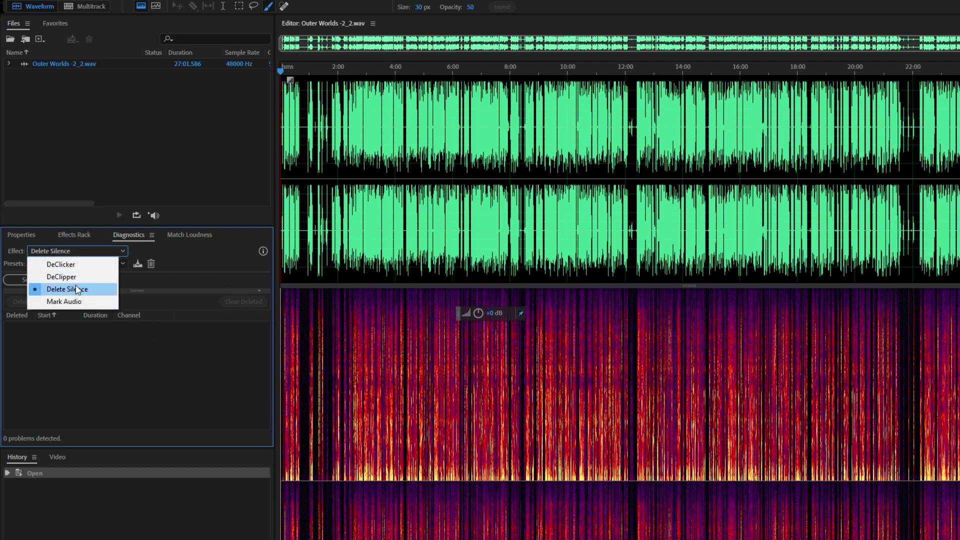
{"action": "left_click", "coordinate": [77, 291]}
{"action": "left_click", "coordinate": [30, 263]}
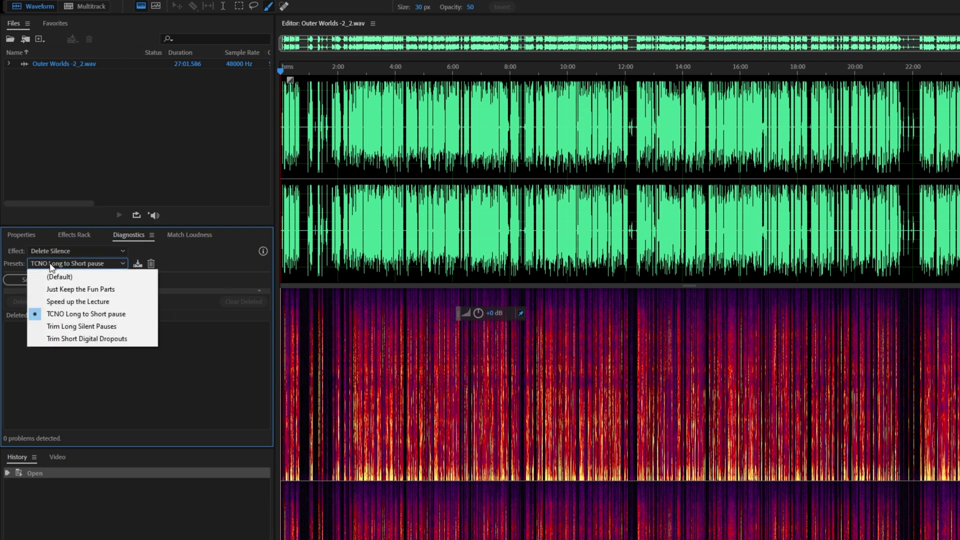
{"action": "left_click", "coordinate": [56, 277]}
{"action": "left_click", "coordinate": [53, 264]}
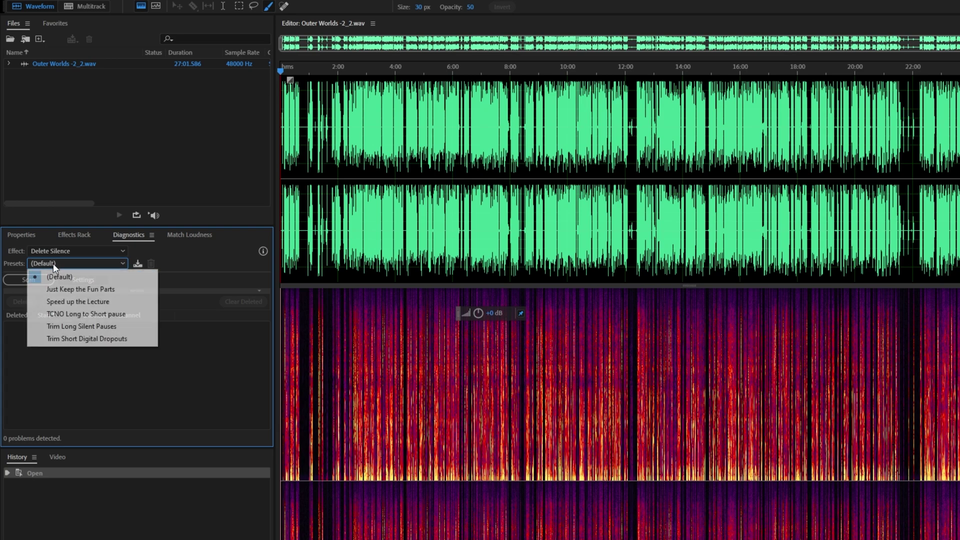
{"action": "left_click", "coordinate": [87, 268]}
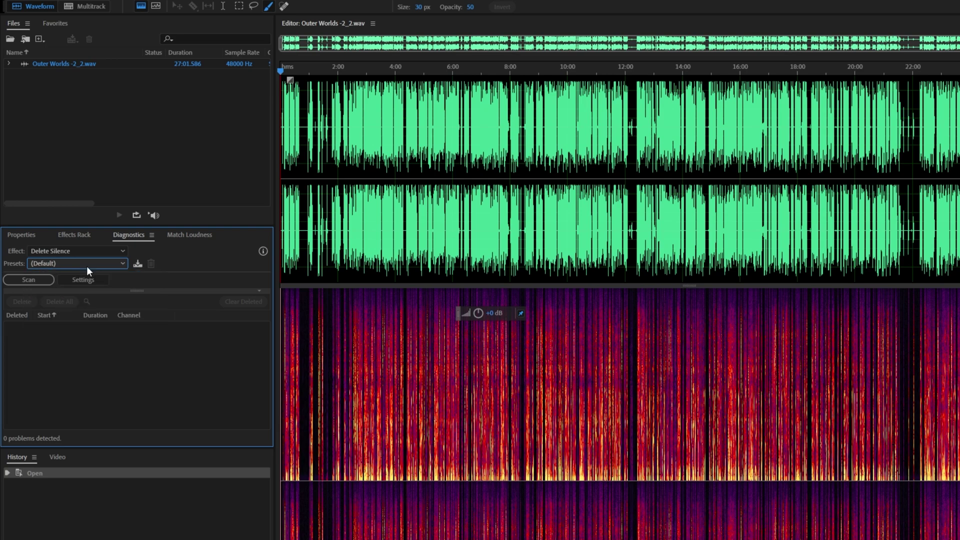
Scan the recording and delete all 72 detected silences, cutting it to 16:14.359
{"action": "left_click", "coordinate": [42, 278]}
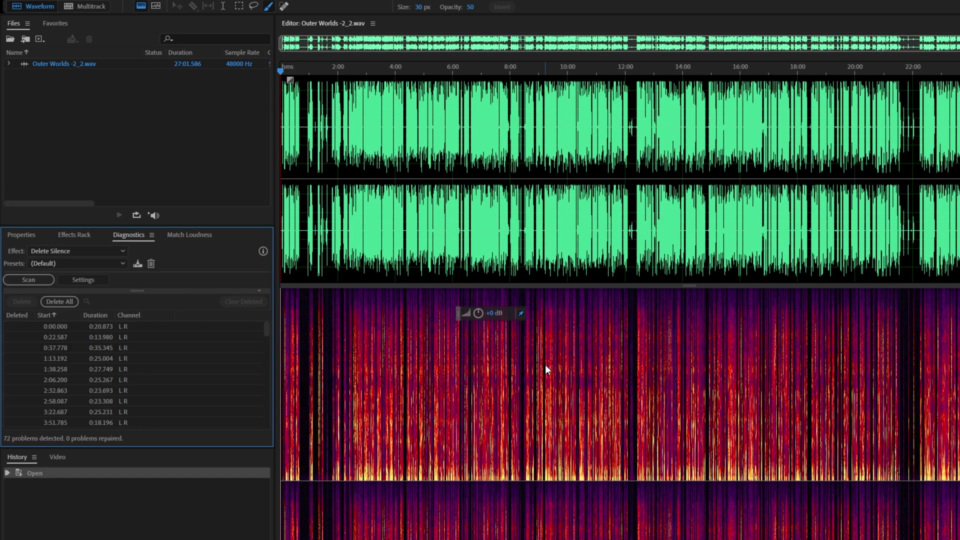
{"action": "left_click_drag", "start_coordinate": [265, 330], "coordinate": [59, 296]}
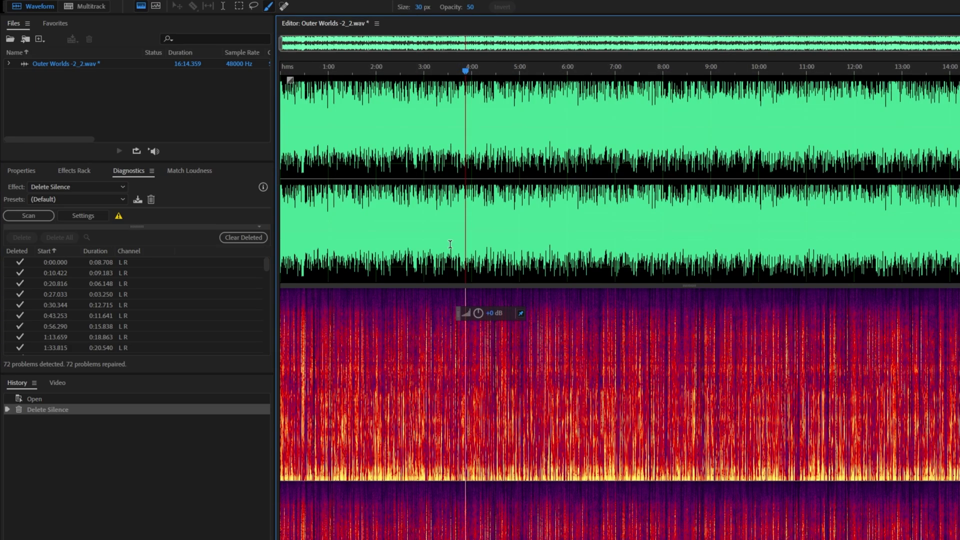
{"action": "scroll", "coordinate": [400, 161], "scroll_direction": "up", "scroll_amount": 15}
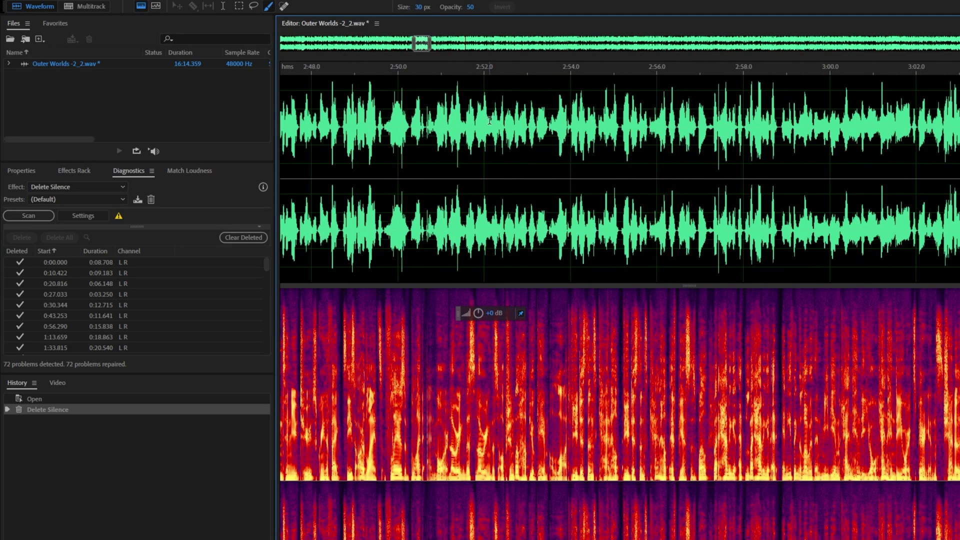
{"action": "scroll", "coordinate": [550, 130], "scroll_direction": "down", "scroll_amount": 15}
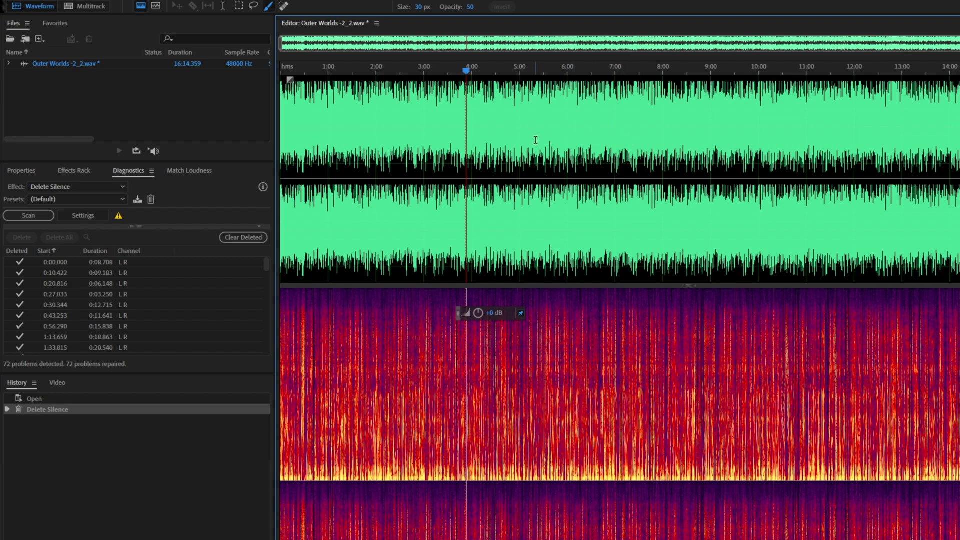
{"action": "scroll", "coordinate": [471, 161], "scroll_direction": "up", "scroll_amount": 13}
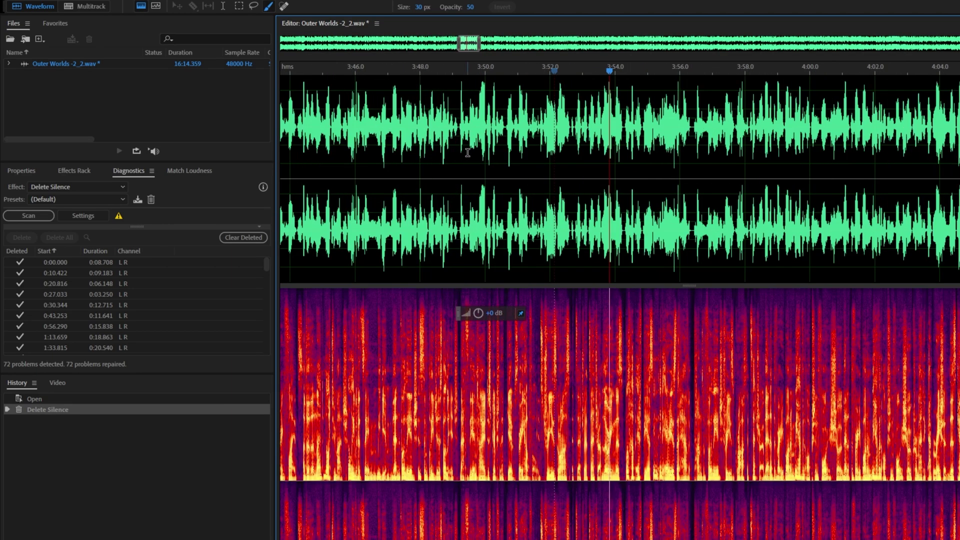
{"action": "left_click", "coordinate": [458, 140]}
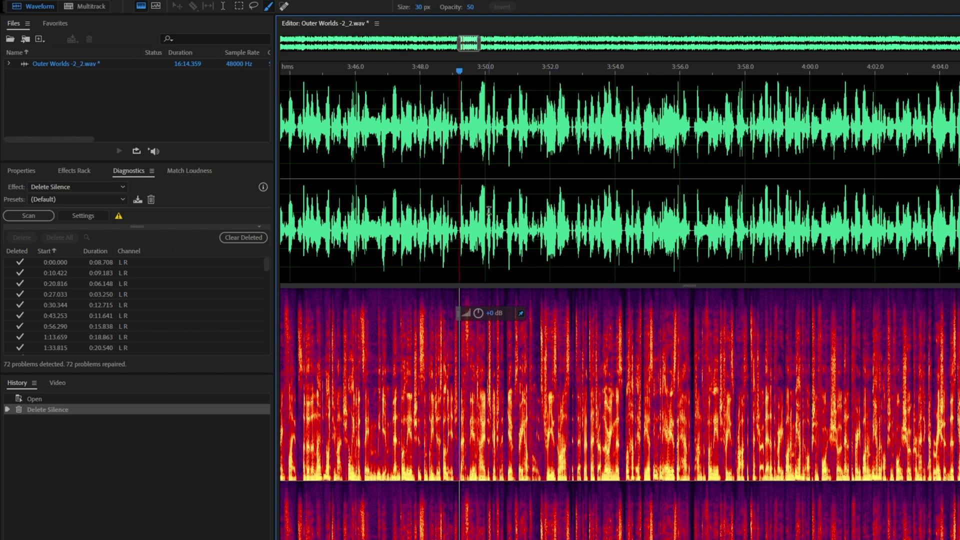
{"action": "scroll", "coordinate": [489, 210], "scroll_direction": "up", "scroll_amount": 2}
{"action": "scroll", "coordinate": [489, 210], "scroll_direction": "down", "scroll_amount": 2}
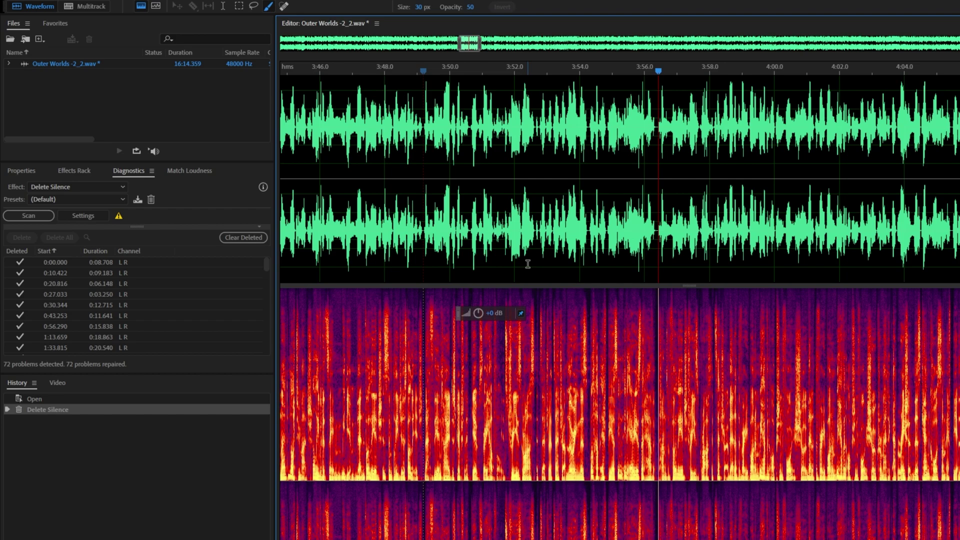
{"action": "left_click", "coordinate": [525, 209]}
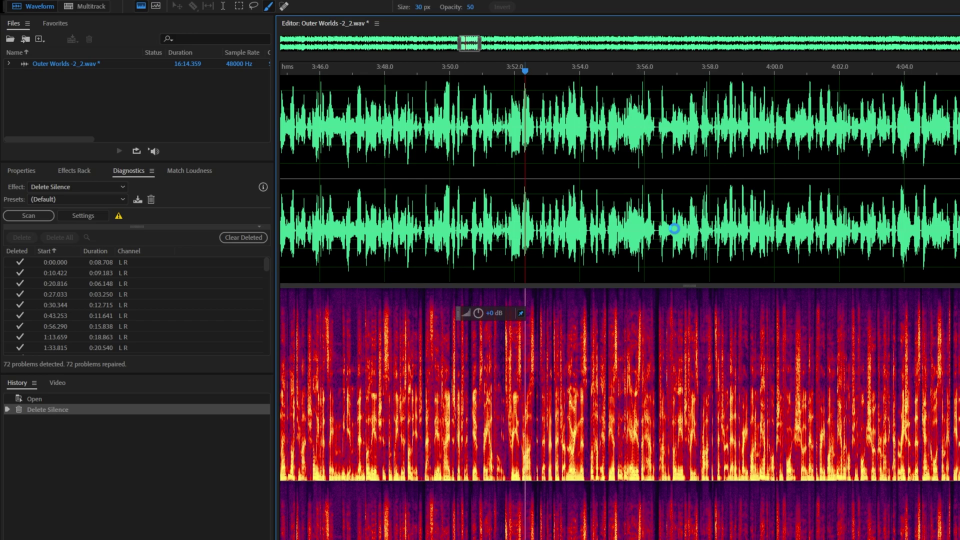
Undo the silence deletion, show the detection settings, and inspect the short gap near 4:08
{"action": "key", "text": "ctrl+z"}
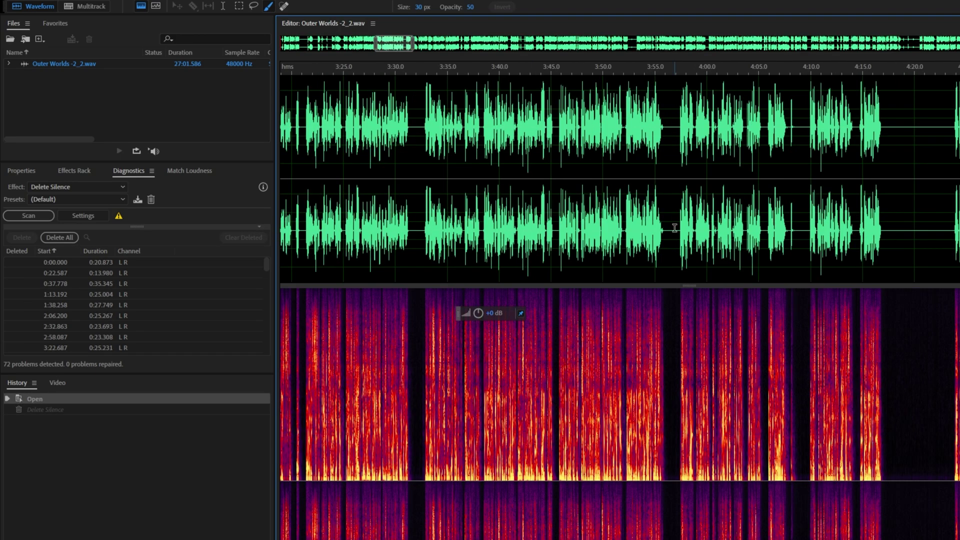
{"action": "left_click", "coordinate": [90, 215]}
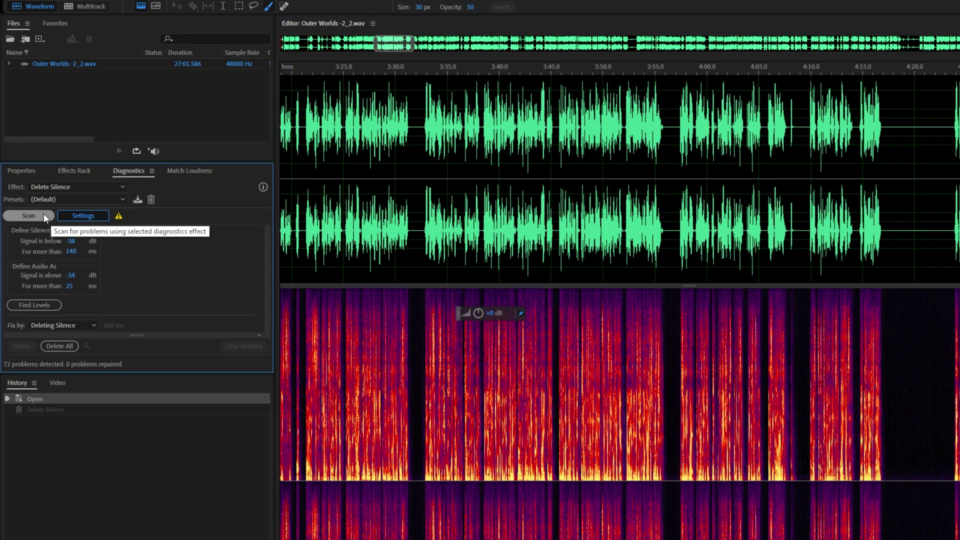
{"action": "scroll", "coordinate": [491, 230], "scroll_direction": "down", "scroll_amount": 3}
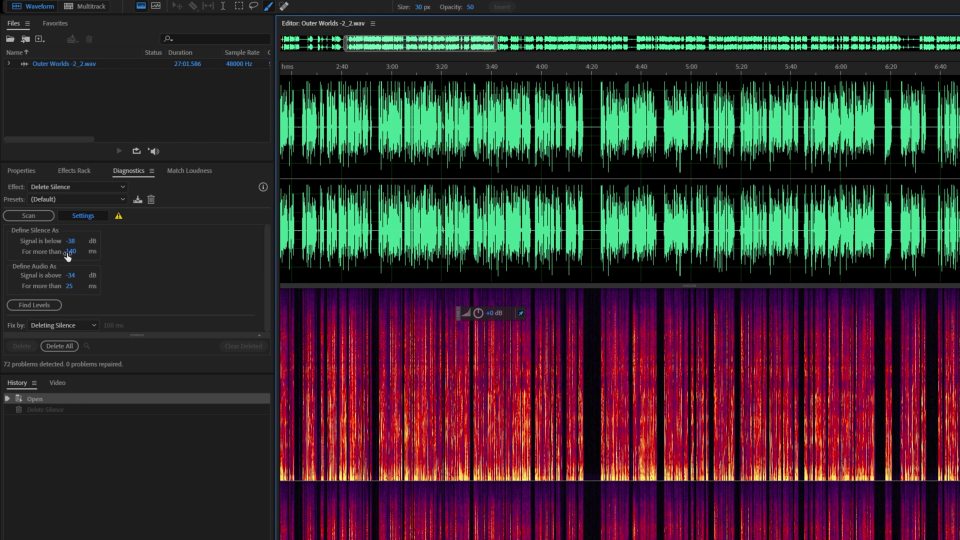
{"action": "scroll", "coordinate": [507, 197], "scroll_direction": "up", "scroll_amount": 5}
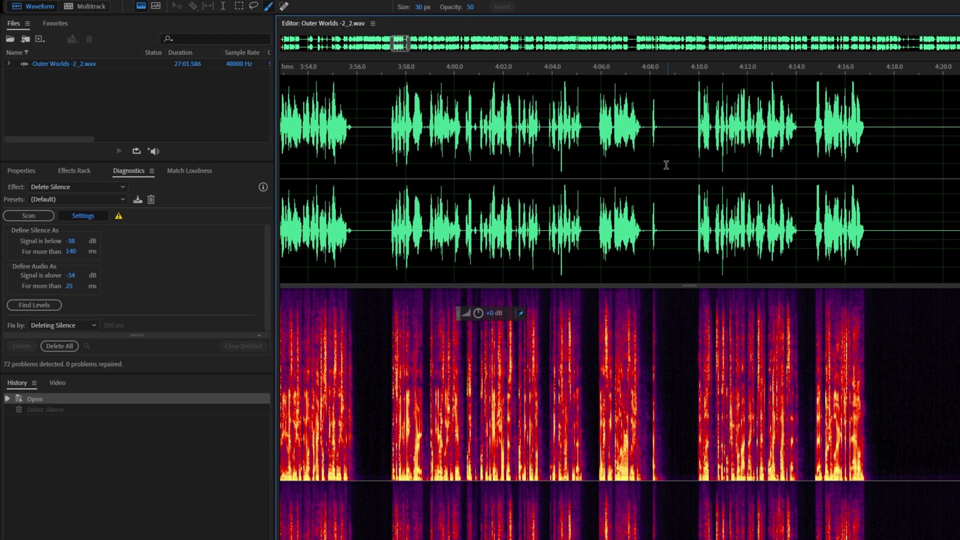
{"action": "scroll", "coordinate": [666, 165], "scroll_direction": "up", "scroll_amount": 3}
{"action": "mouse_move", "coordinate": [646, 130]}
{"action": "left_mouse_down"}
{"action": "mouse_move", "coordinate": [659, 133]}
{"action": "mouse_move", "coordinate": [625, 134]}
{"action": "mouse_move", "coordinate": [655, 130]}
{"action": "left_mouse_up"}
{"action": "scroll", "coordinate": [656, 134], "scroll_direction": "up", "scroll_amount": 2}
{"action": "left_click", "coordinate": [652, 138]}
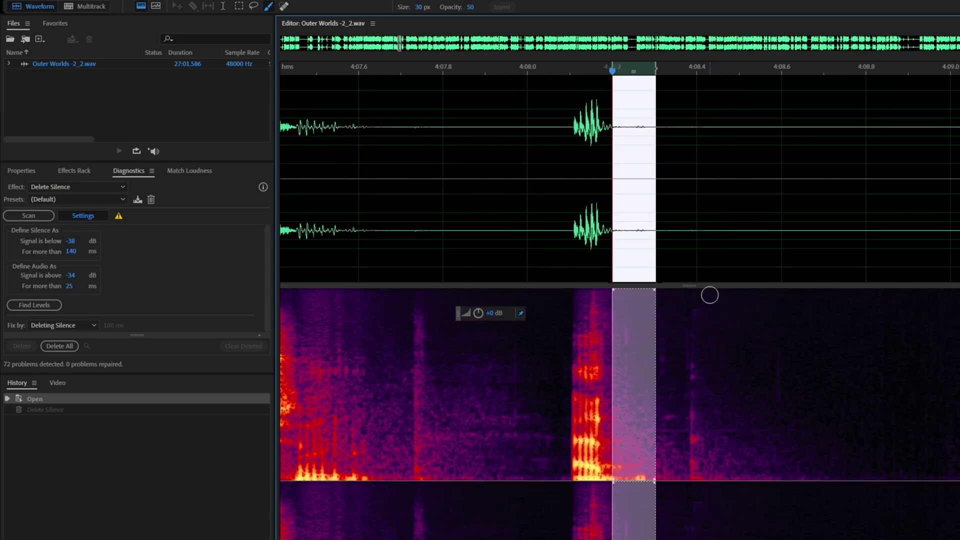
{"action": "scroll", "coordinate": [710, 295], "scroll_direction": "down", "scroll_amount": 5}
{"action": "scroll", "coordinate": [705, 290], "scroll_direction": "down", "scroll_amount": 1}
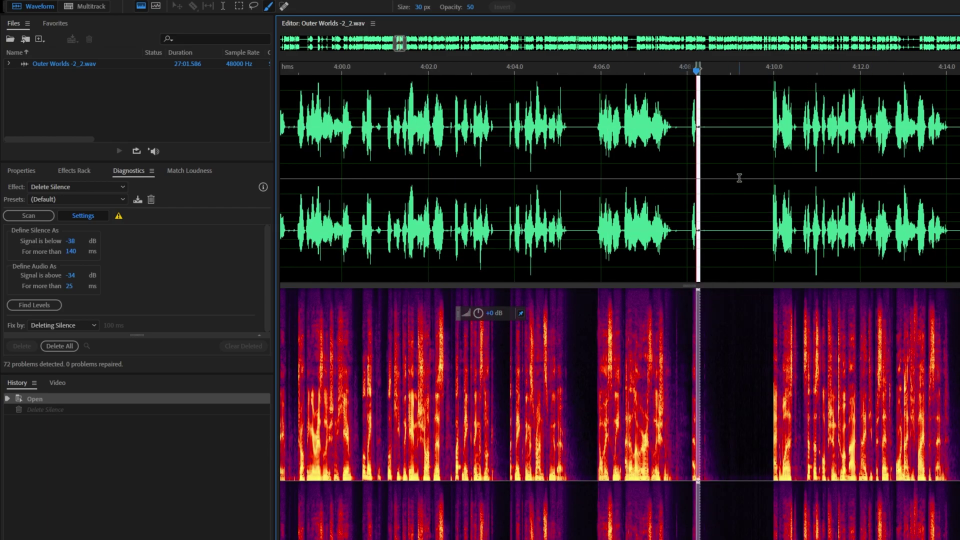
Shorten silences to 100 ms and auto-detect levels: -76 dB silence, -72 dB audio
{"action": "left_click", "coordinate": [132, 289]}
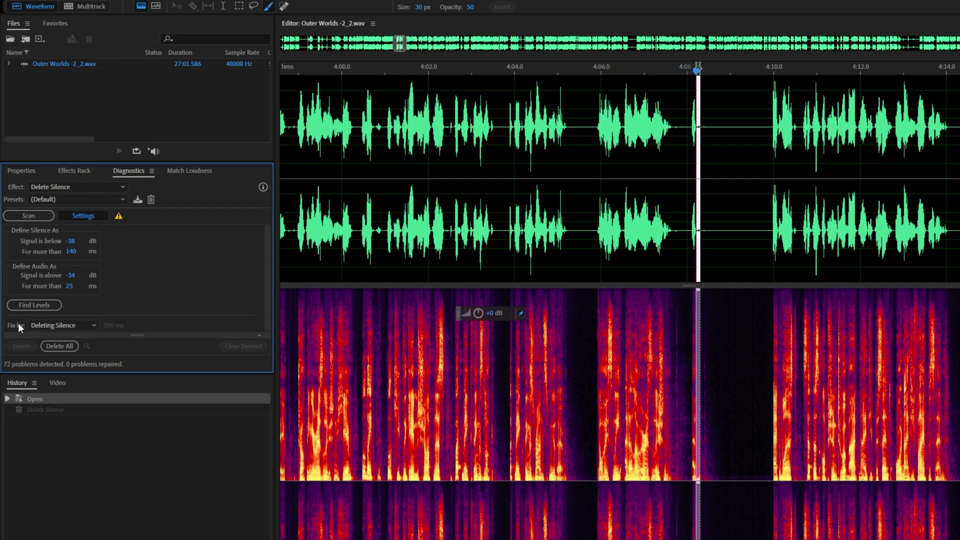
{"action": "left_click", "coordinate": [55, 325]}
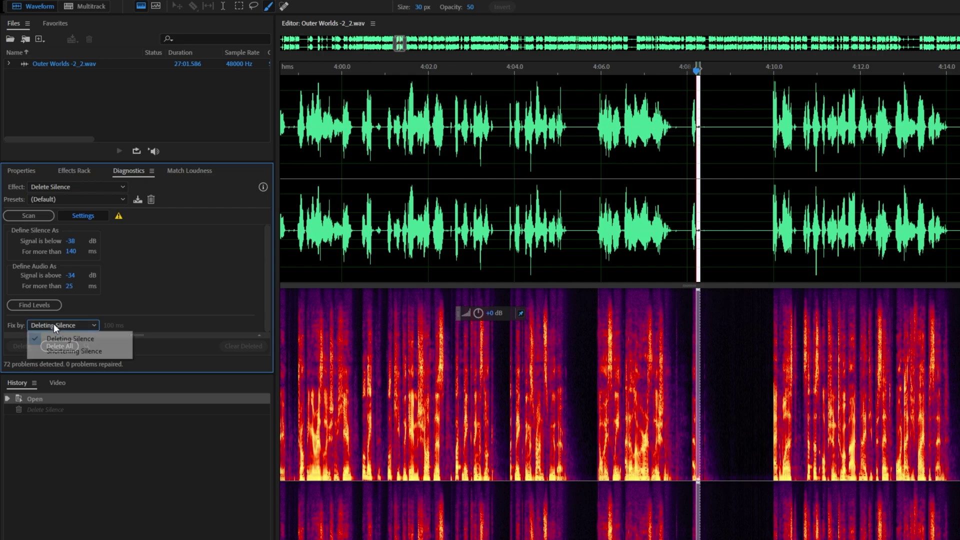
{"action": "left_click", "coordinate": [93, 352]}
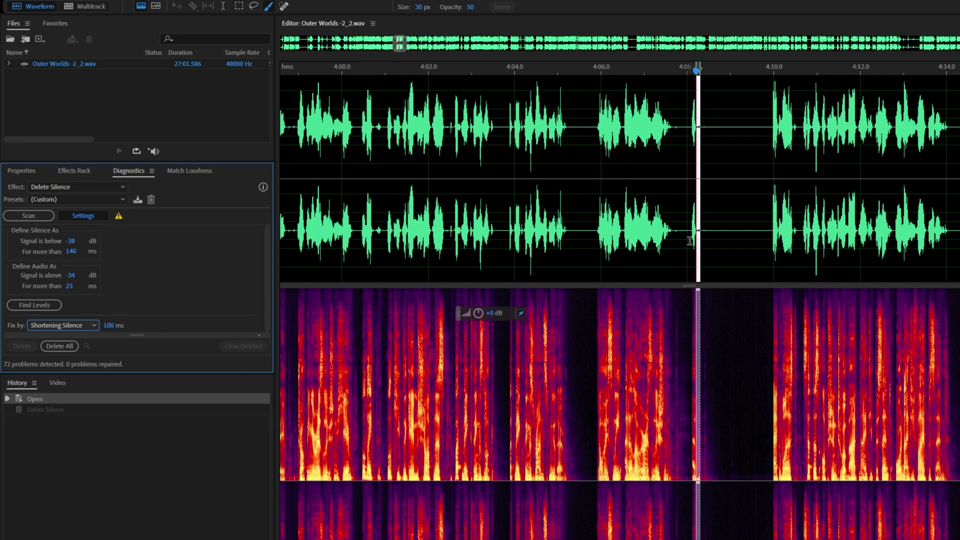
{"action": "left_click", "coordinate": [40, 305]}
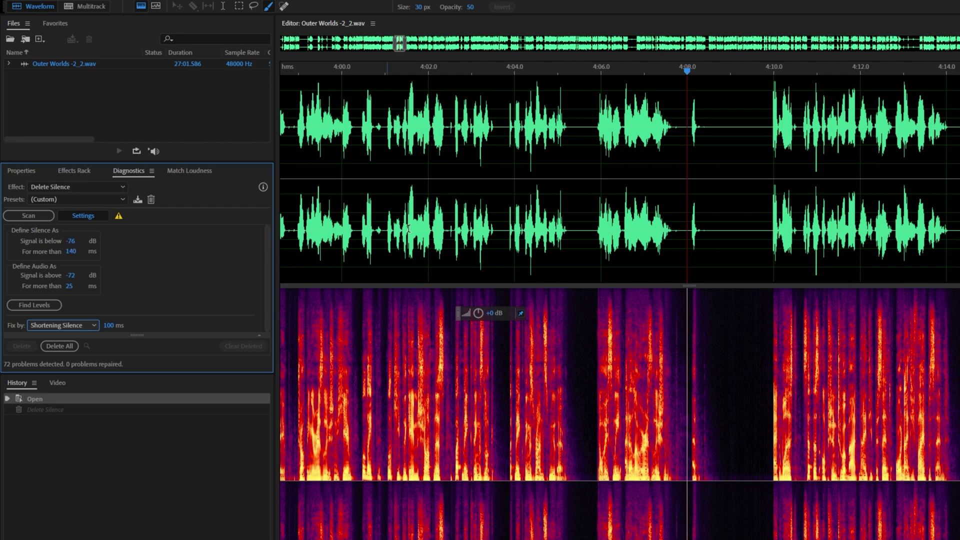
Examine the quiet stretch after 4:08.7, zoom out, and show the 72 detected silences
{"action": "scroll", "coordinate": [736, 243], "scroll_direction": "up", "scroll_amount": 5}
{"action": "scroll", "coordinate": [726, 241], "scroll_direction": "up", "scroll_amount": 2}
{"action": "left_click_drag", "start_coordinate": [706, 239], "coordinate": [958, 233]}
{"action": "left_click", "coordinate": [681, 257]}
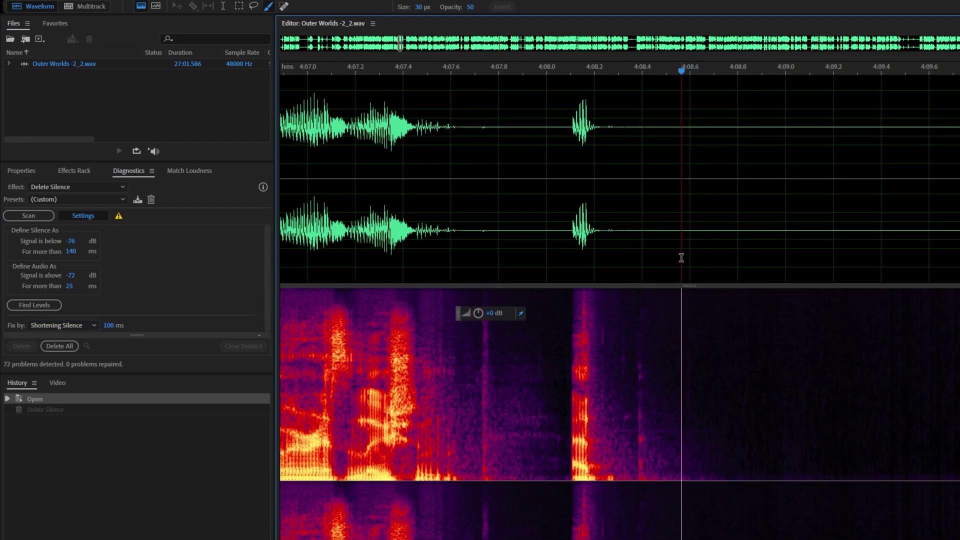
{"action": "left_click_drag", "start_coordinate": [730, 258], "coordinate": [958, 250]}
{"action": "left_click", "coordinate": [811, 248]}
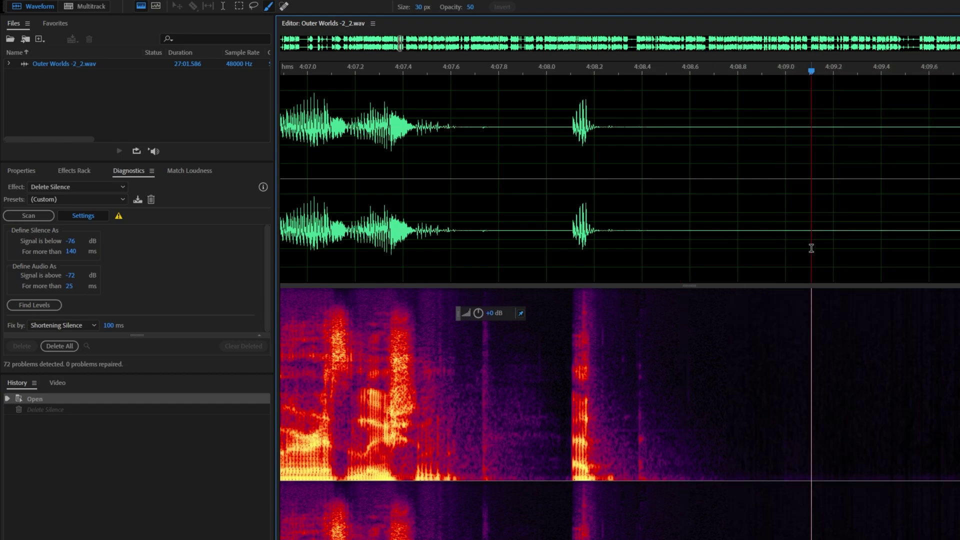
{"action": "key", "text": "backslash"}
{"action": "left_click", "coordinate": [86, 215]}
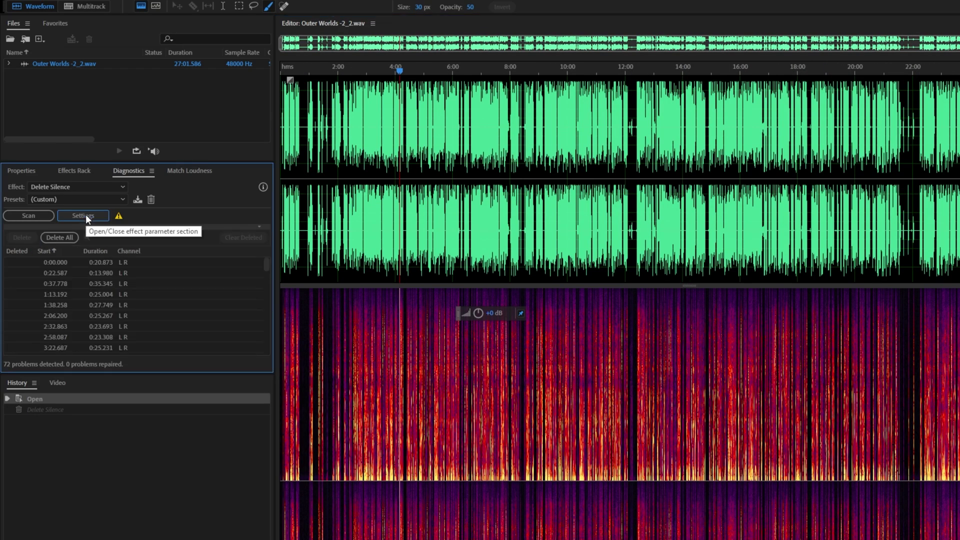
Rescan and shorten all 346 detected silences to 0.100 s, leaving the file at 20:40.467
{"action": "left_click", "coordinate": [35, 215]}
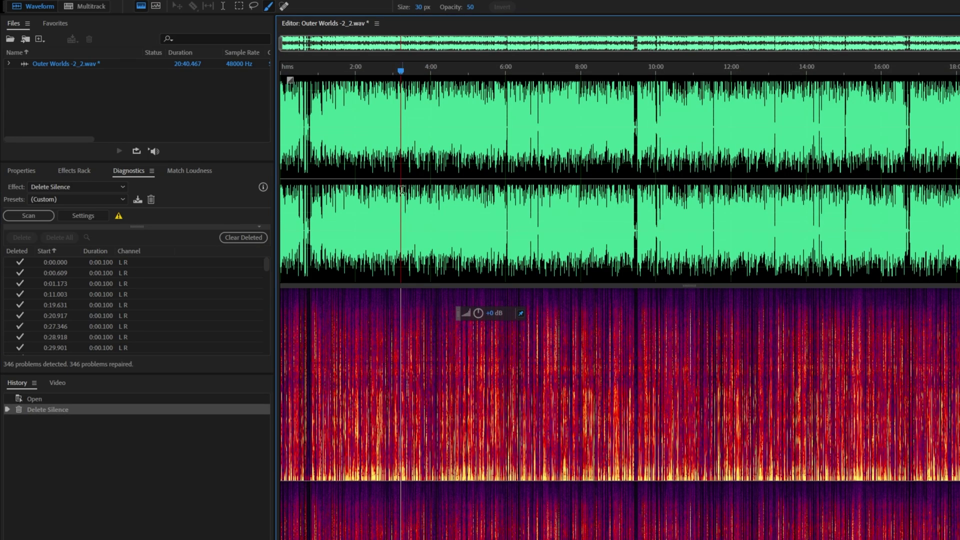
Play from 3:03.8 and select the shortened pauses near 3:07.9 and 3:10.0
{"action": "scroll", "coordinate": [401, 190], "scroll_direction": "up", "scroll_amount": 10}
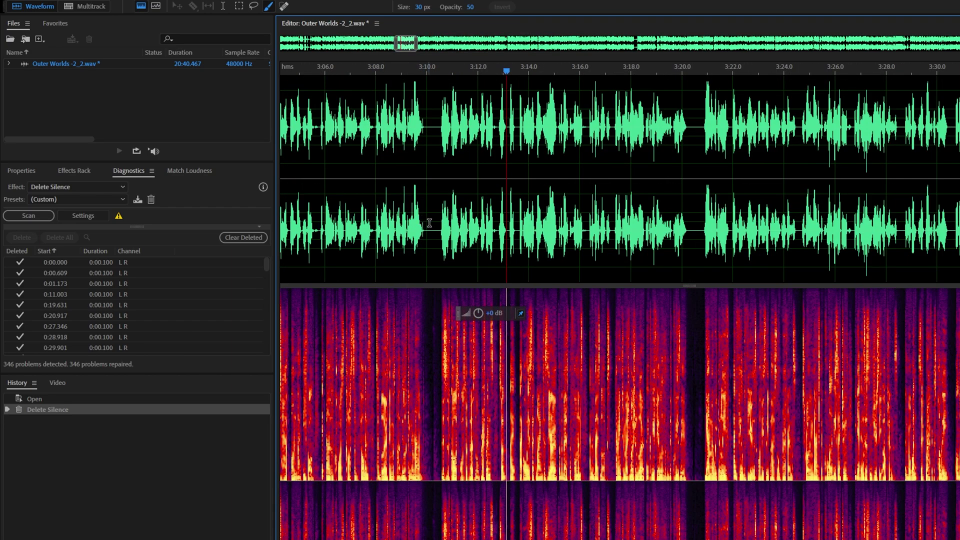
{"action": "scroll", "coordinate": [550, 210], "scroll_direction": "left", "scroll_amount": 5}
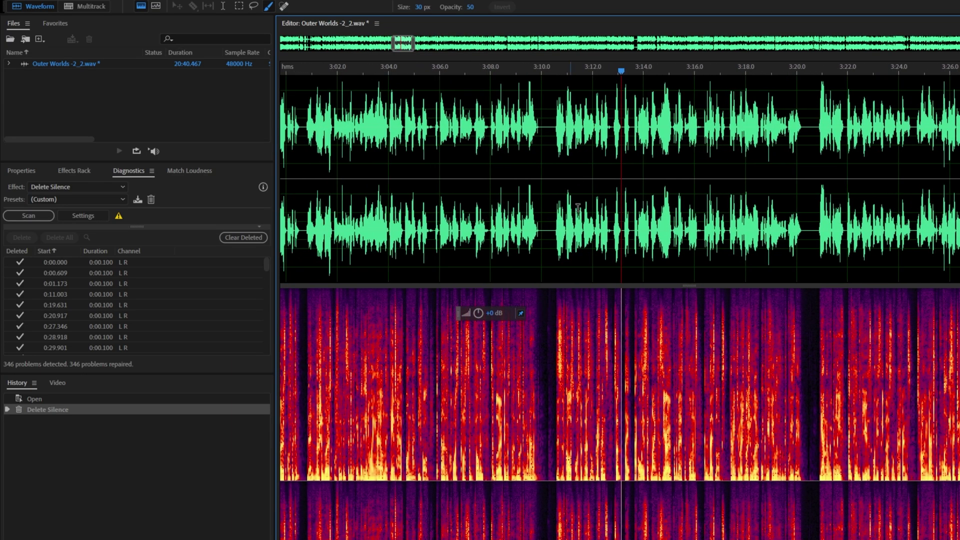
{"action": "scroll", "coordinate": [578, 207], "scroll_direction": "left", "scroll_amount": 1}
{"action": "left_click", "coordinate": [403, 223]}
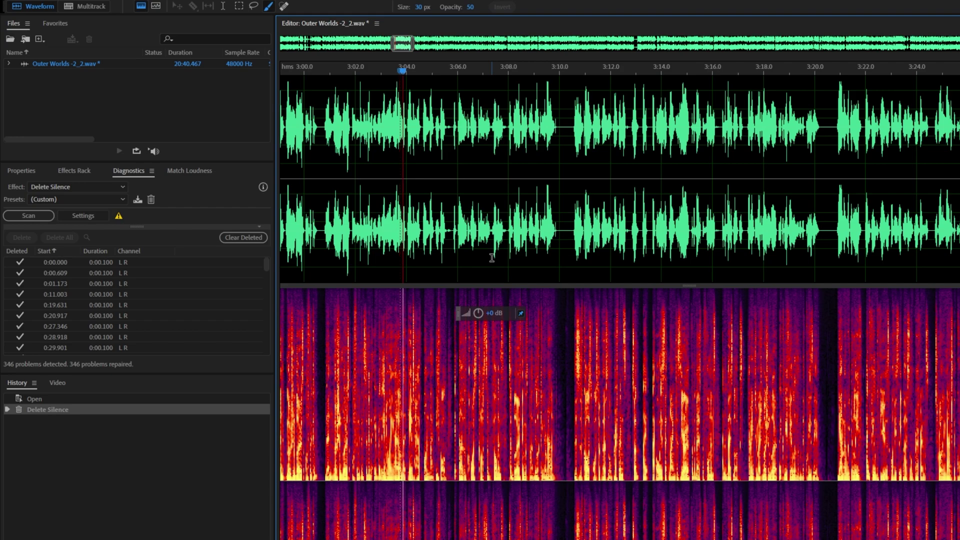
{"action": "key", "text": "space"}
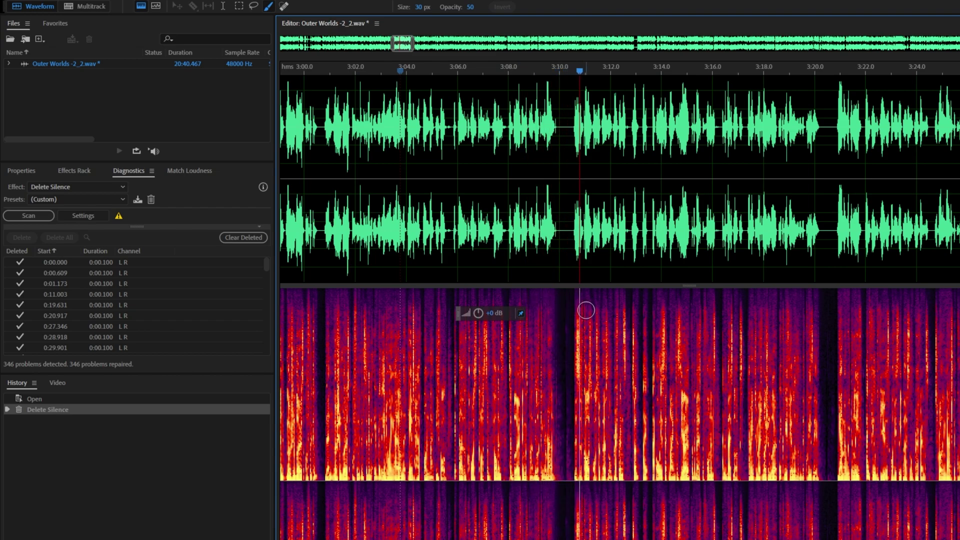
{"action": "key", "text": "space"}
{"action": "scroll", "coordinate": [560, 218], "scroll_direction": "up", "scroll_amount": 5}
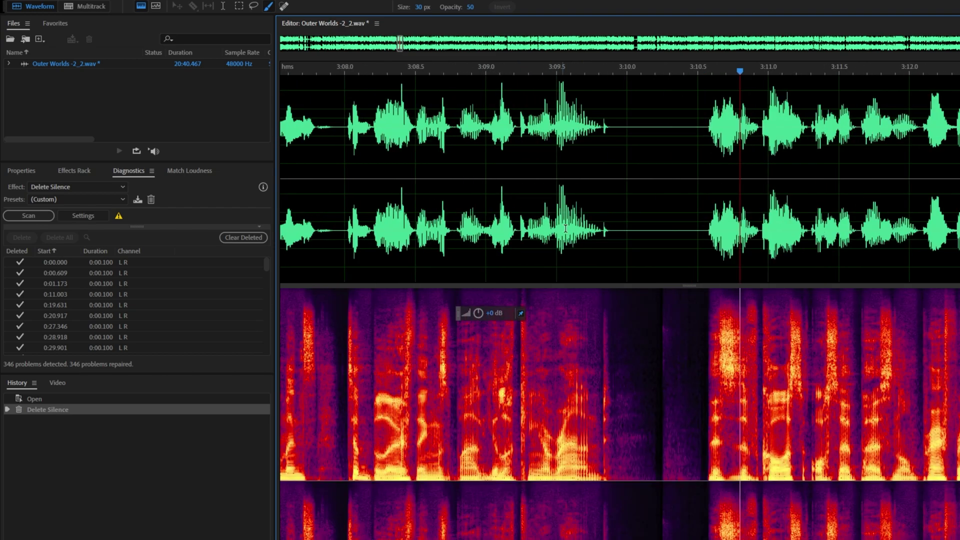
{"action": "left_click_drag", "start_coordinate": [600, 220], "coordinate": [703, 221]}
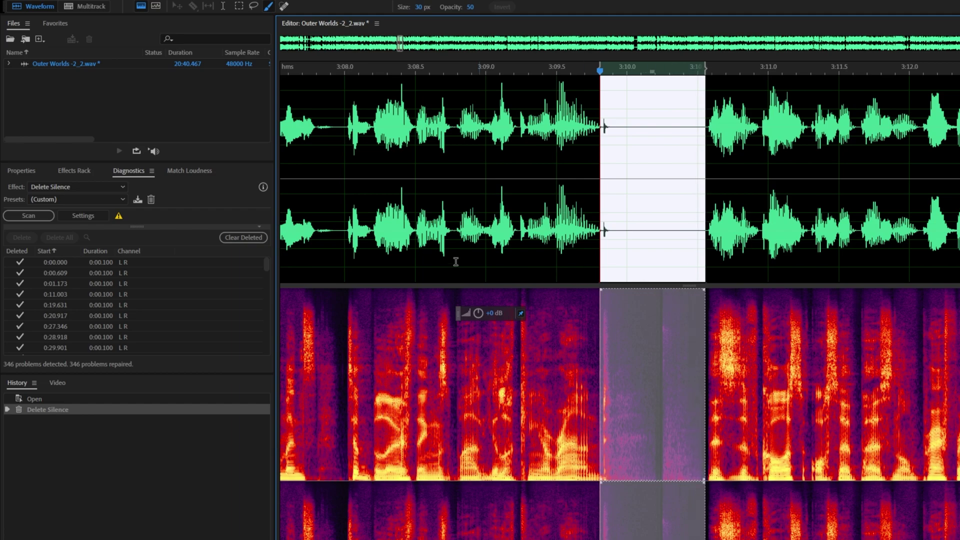
{"action": "left_click_drag", "start_coordinate": [314, 235], "coordinate": [344, 235]}
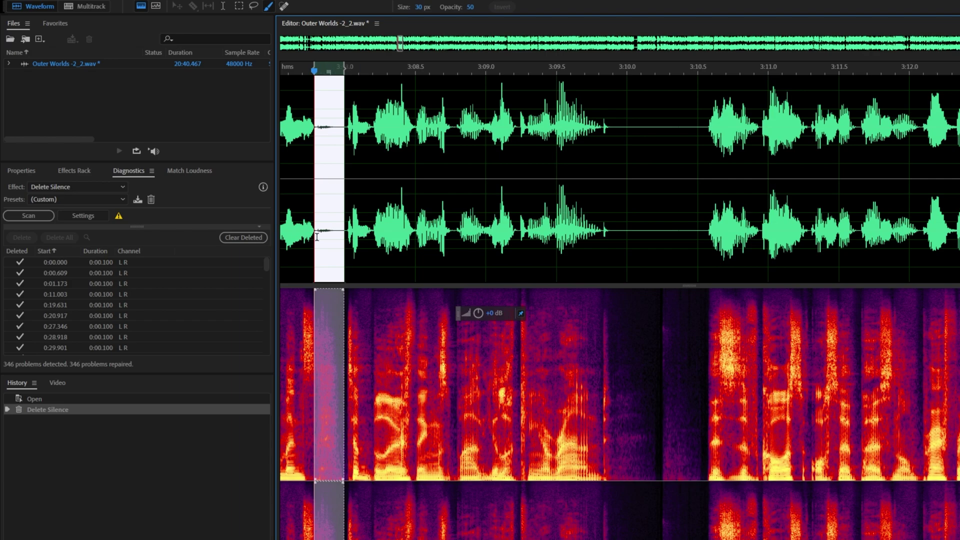
Reopen the silence detection settings and replay and reselect the gaps near 3:08 and 3:10
{"action": "left_click", "coordinate": [84, 217]}
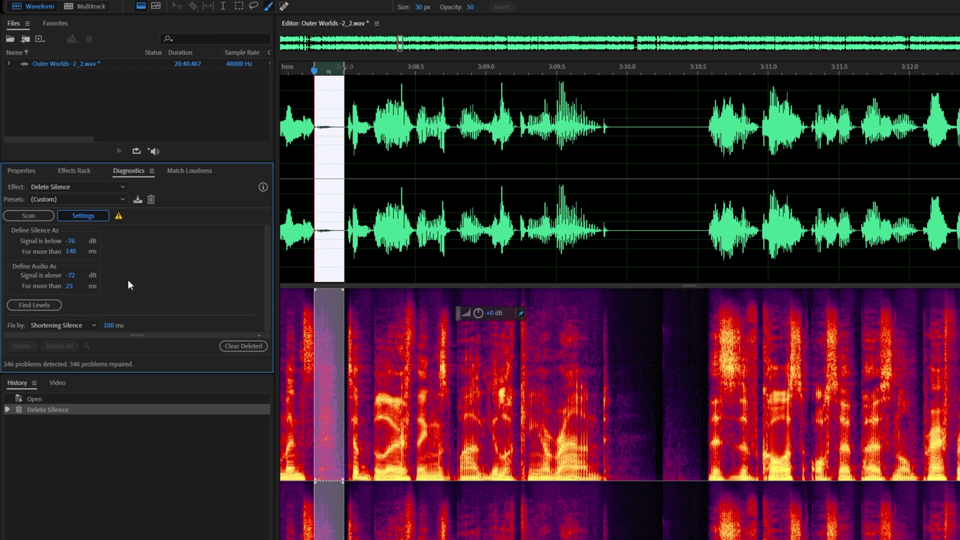
{"action": "left_click", "coordinate": [317, 216]}
{"action": "key", "text": "space"}
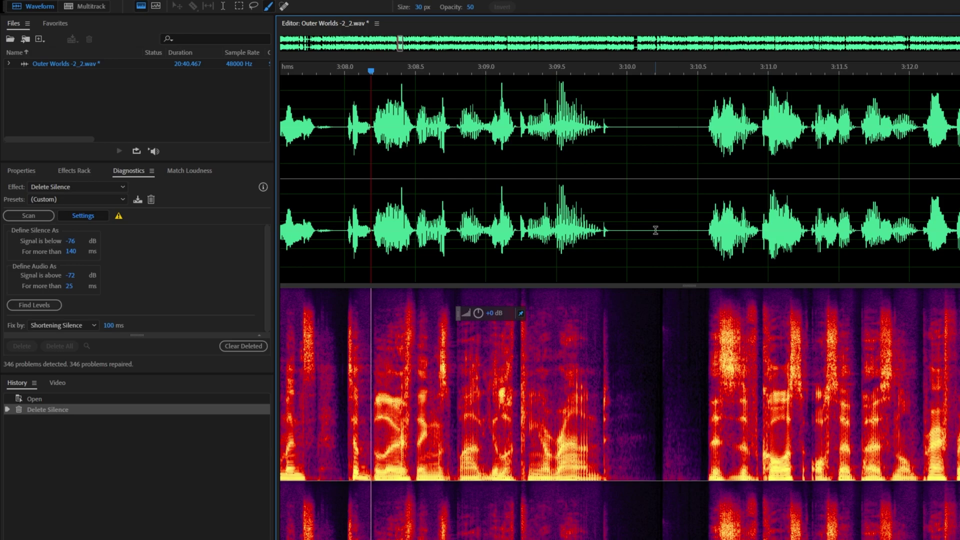
{"action": "left_click_drag", "start_coordinate": [612, 221], "coordinate": [702, 222]}
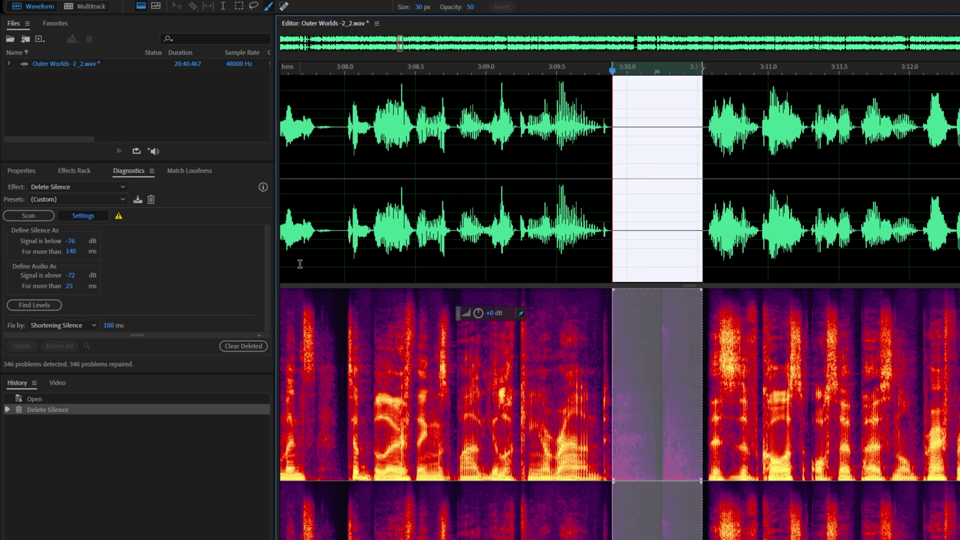
{"action": "left_click_drag", "start_coordinate": [318, 235], "coordinate": [343, 238]}
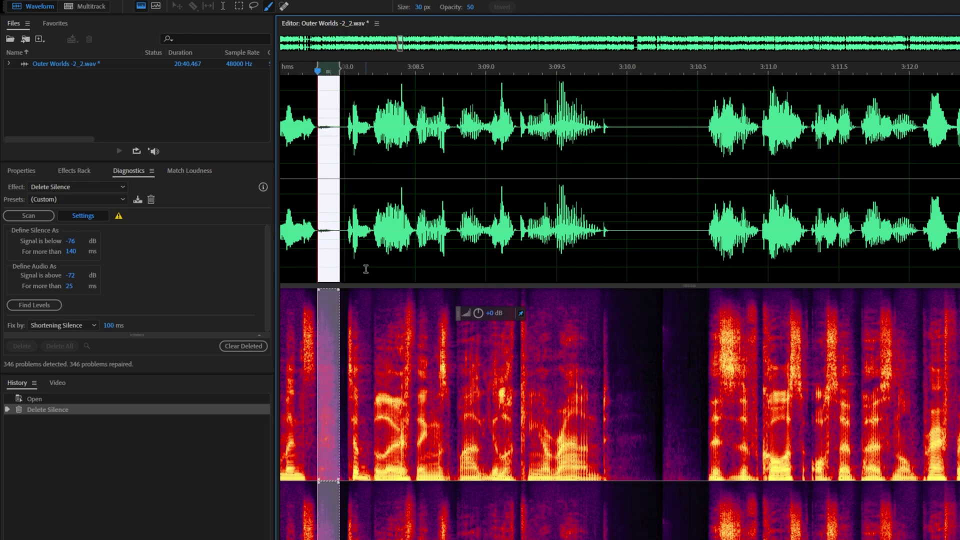
{"action": "left_click", "coordinate": [378, 240]}
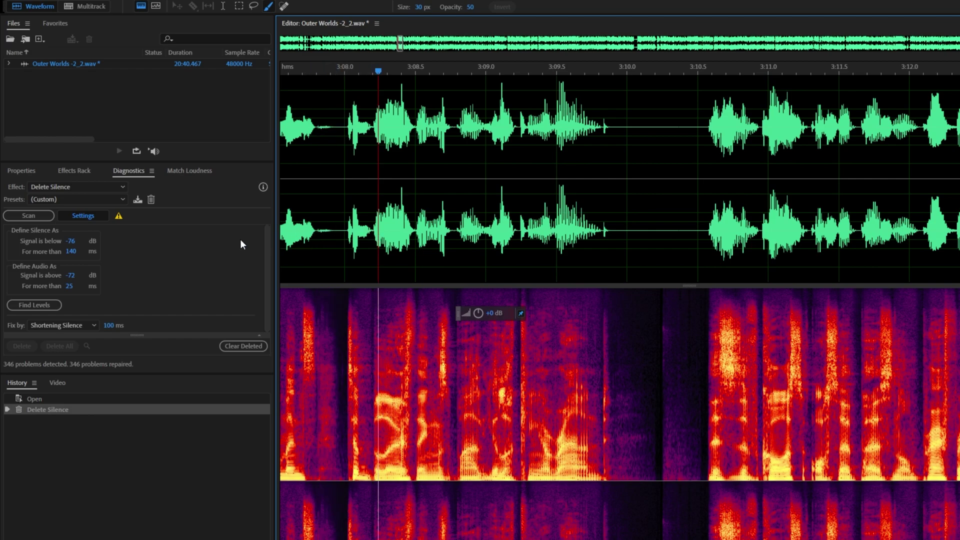
Load the TCNO Long to Short pause preset: below -81 dB for 400 ms, audio above -79 dB
{"action": "left_click", "coordinate": [43, 198]}
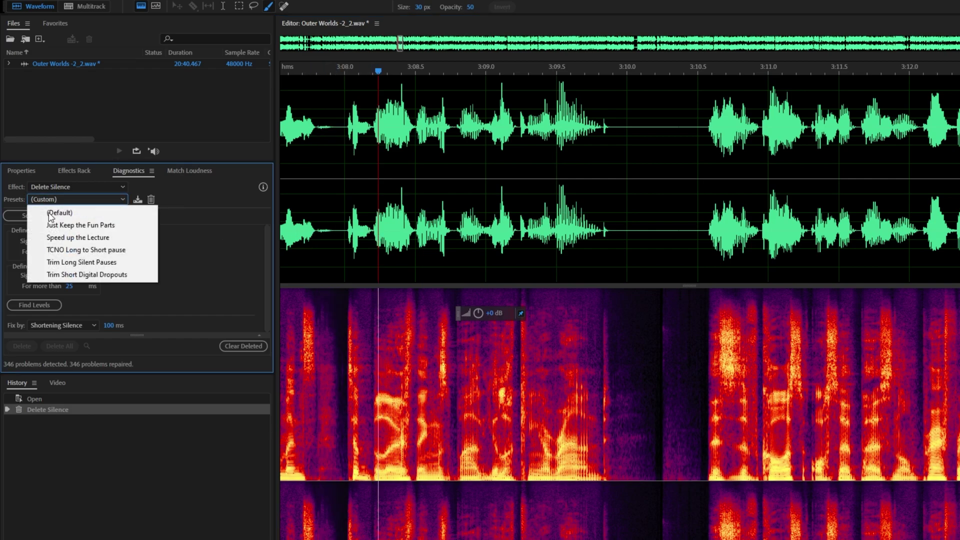
{"action": "left_click", "coordinate": [85, 250]}
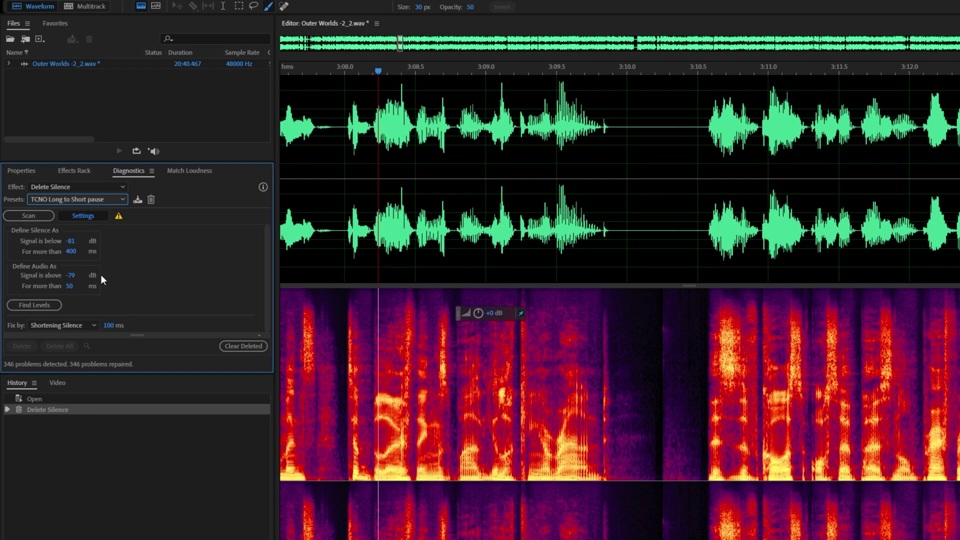
{"action": "left_click", "coordinate": [55, 197]}
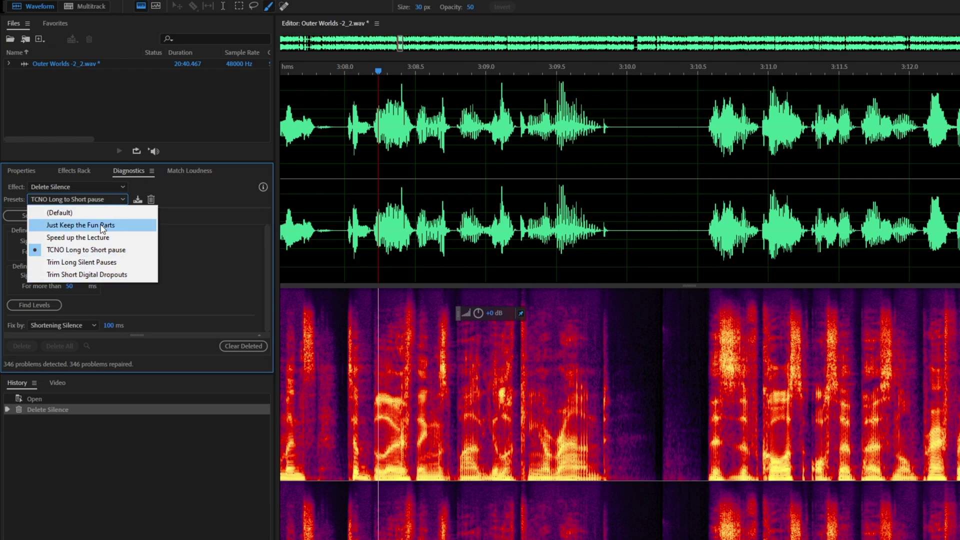
Zoom out to the whole 20:40.467 file, collapse Settings, and check the preset list
{"action": "left_click", "coordinate": [183, 236]}
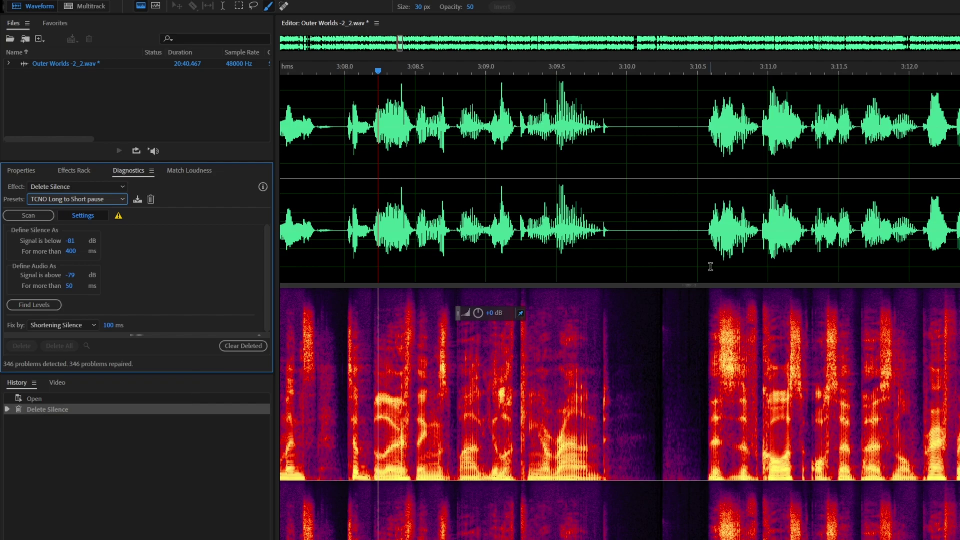
{"action": "scroll", "coordinate": [622, 225], "scroll_direction": "down", "scroll_amount": 4}
{"action": "scroll", "coordinate": [621, 226], "scroll_direction": "down", "scroll_amount": 6}
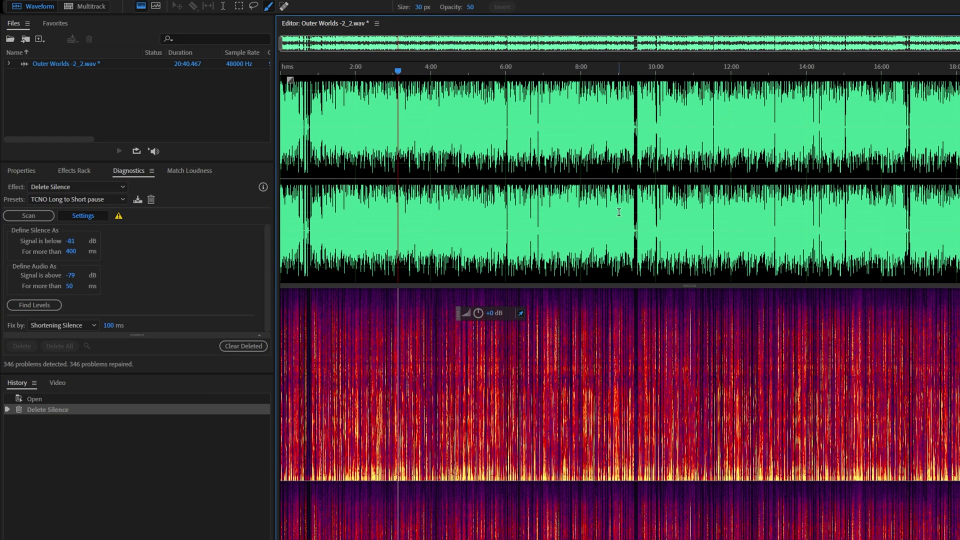
{"action": "left_click", "coordinate": [81, 215]}
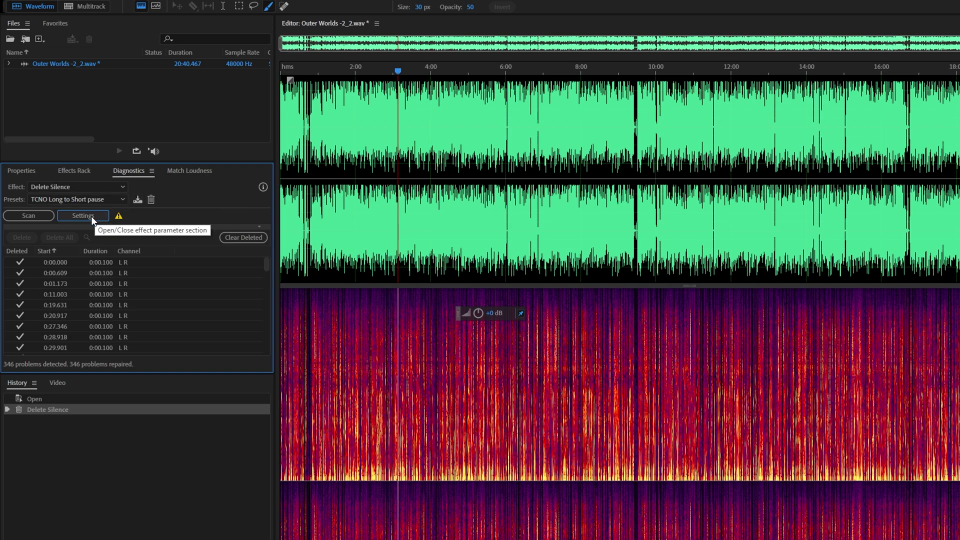
{"action": "left_click", "coordinate": [319, 190]}
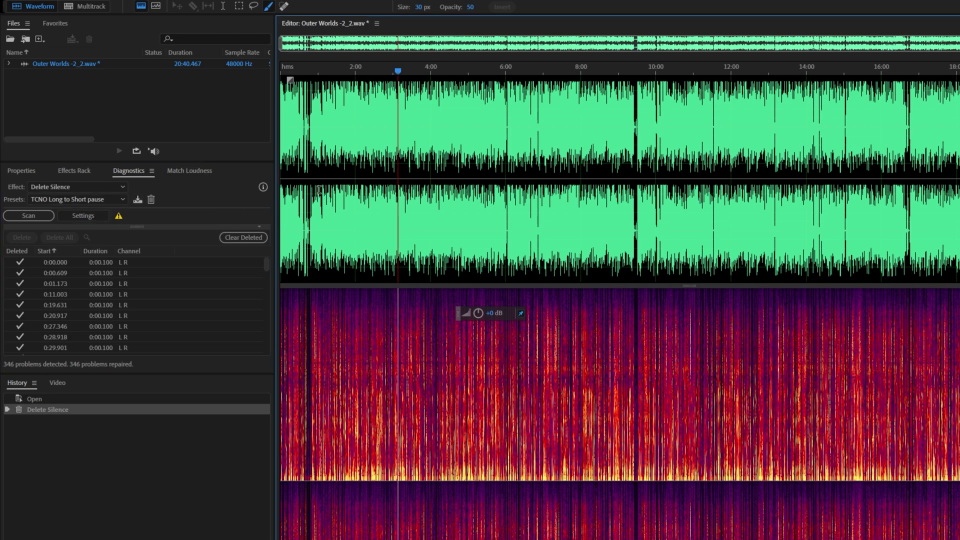
{"action": "left_click", "coordinate": [49, 200]}
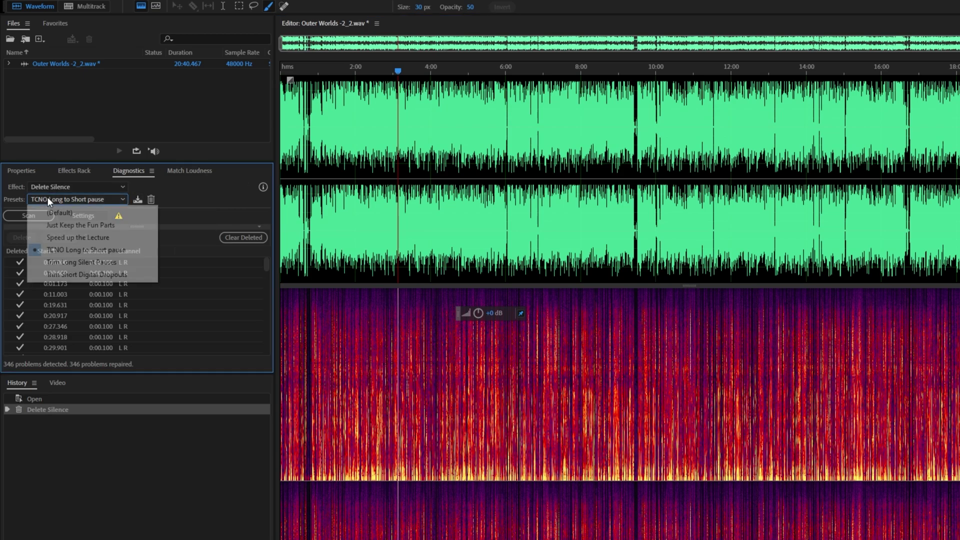
{"action": "left_click", "coordinate": [73, 251]}
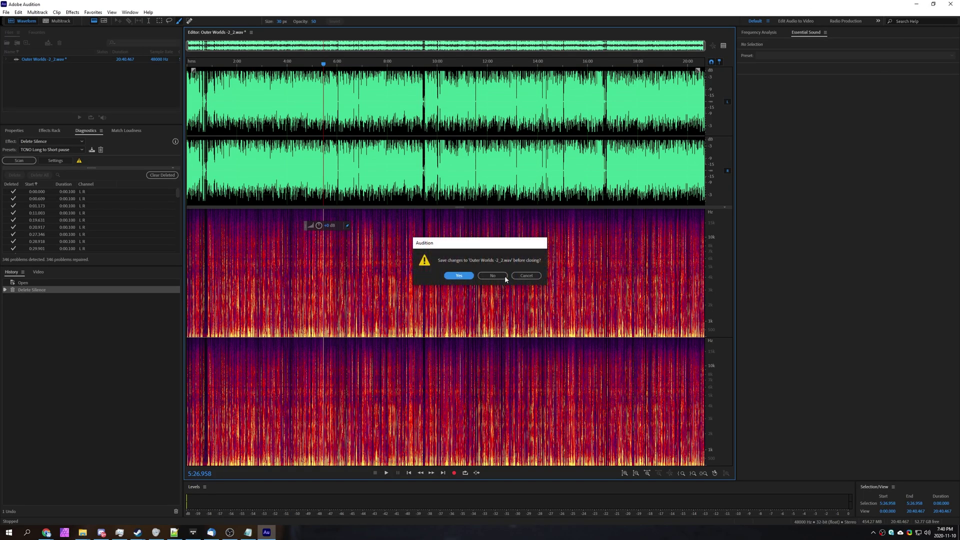